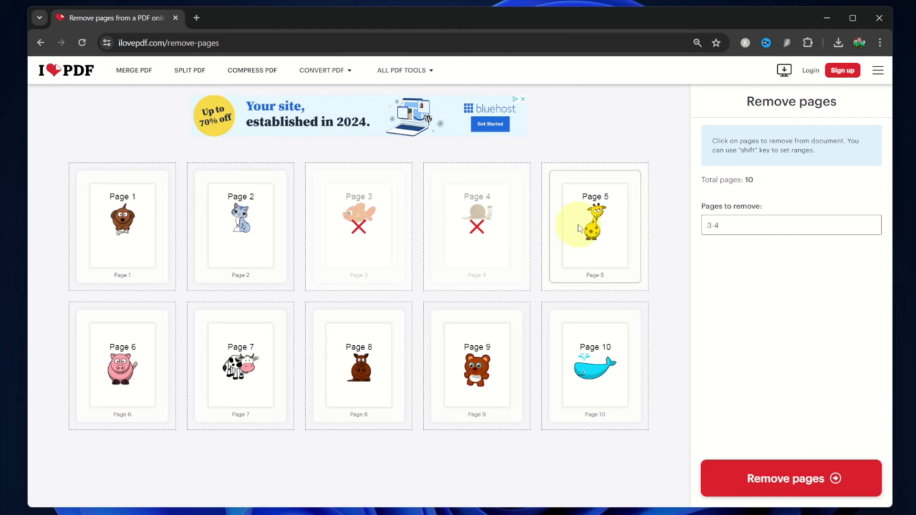
Start removing the marked pages from the PDF in iLovePDF
click(782, 476)
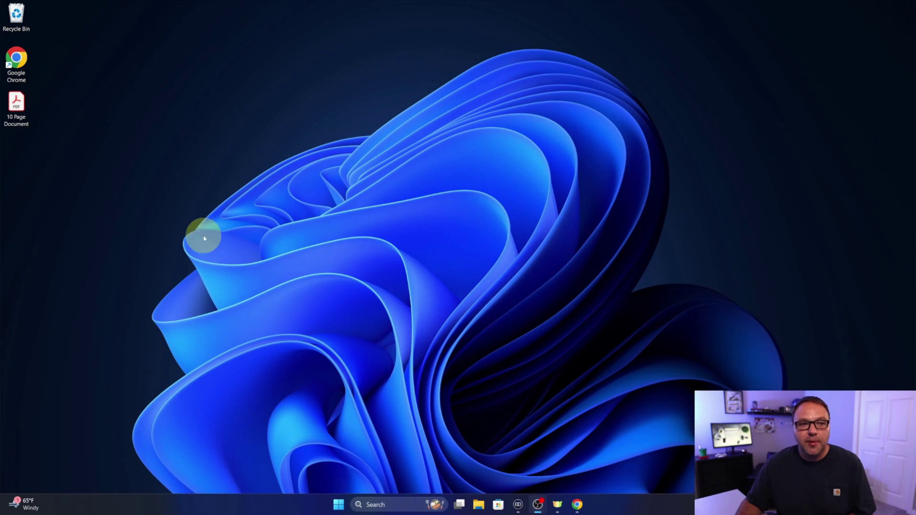
double_click(21, 106)
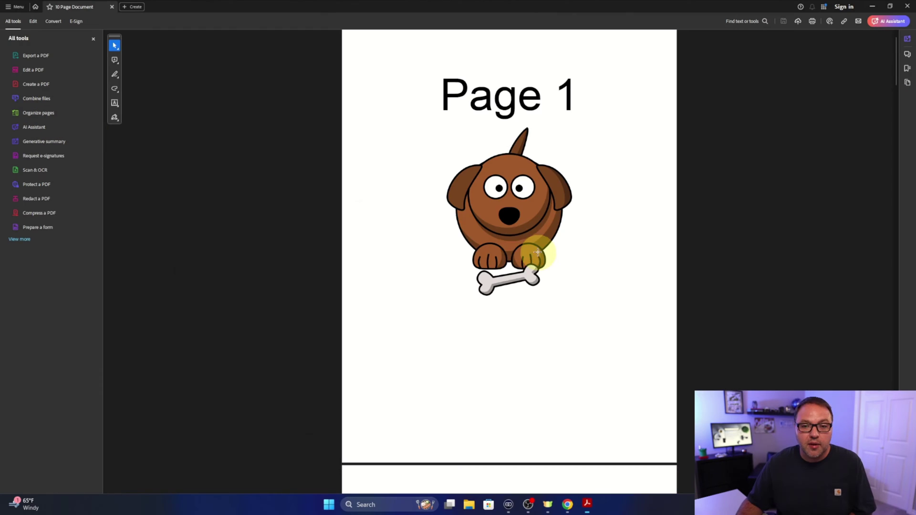
scroll(529, 253, down, 5)
scroll(527, 250, down, 10)
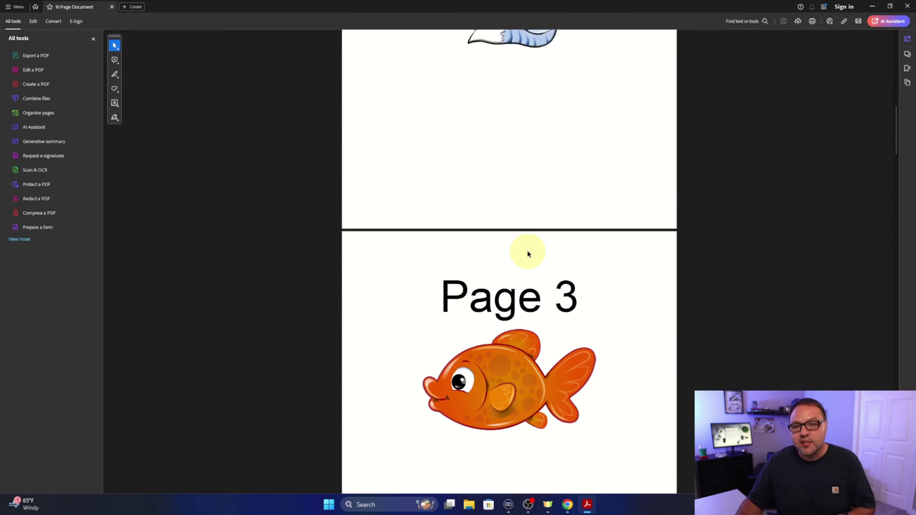
scroll(525, 248, down, 6)
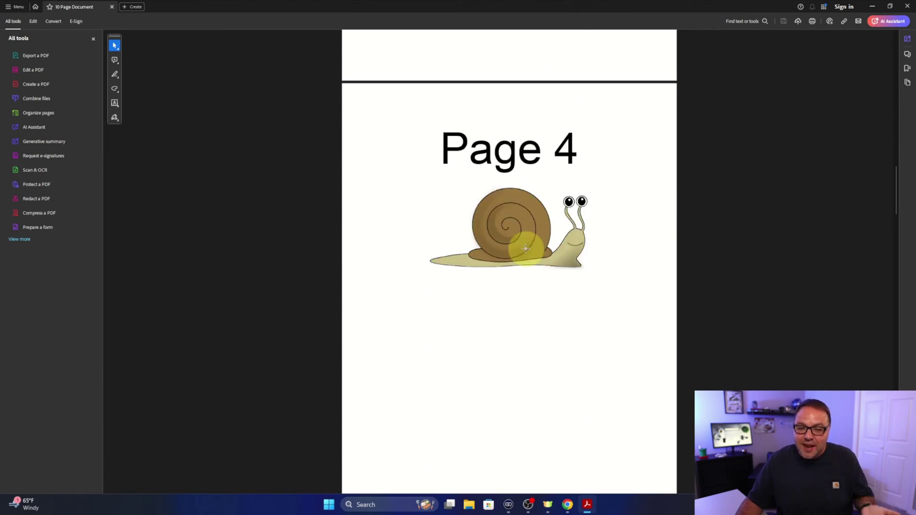
scroll(526, 250, down, 15)
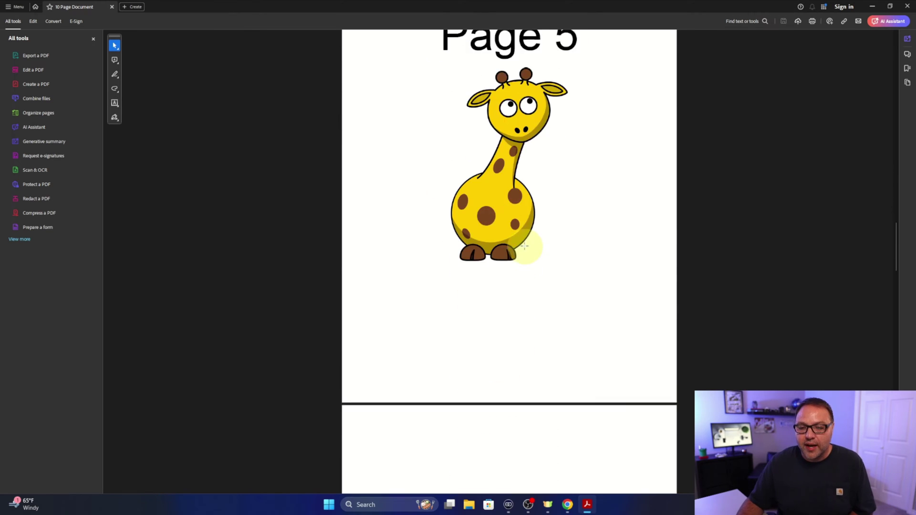
scroll(524, 245, down, 3)
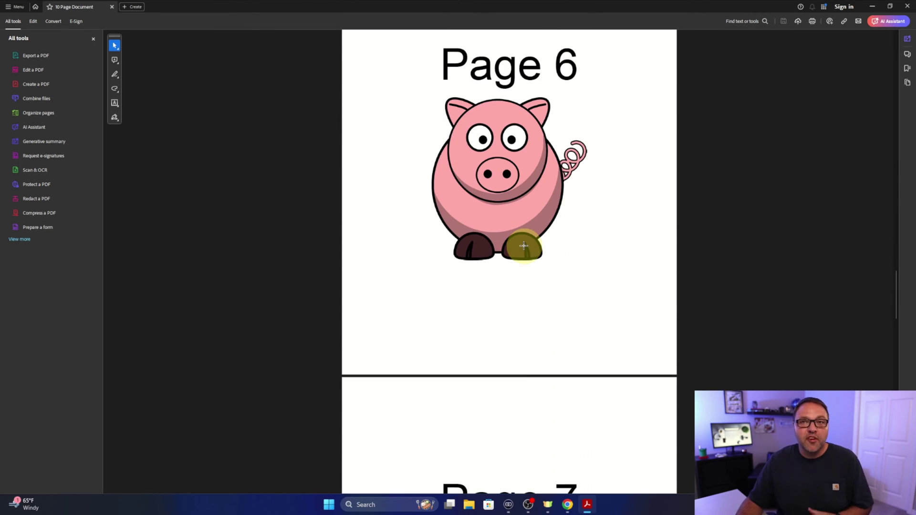
scroll(524, 245, down, 7)
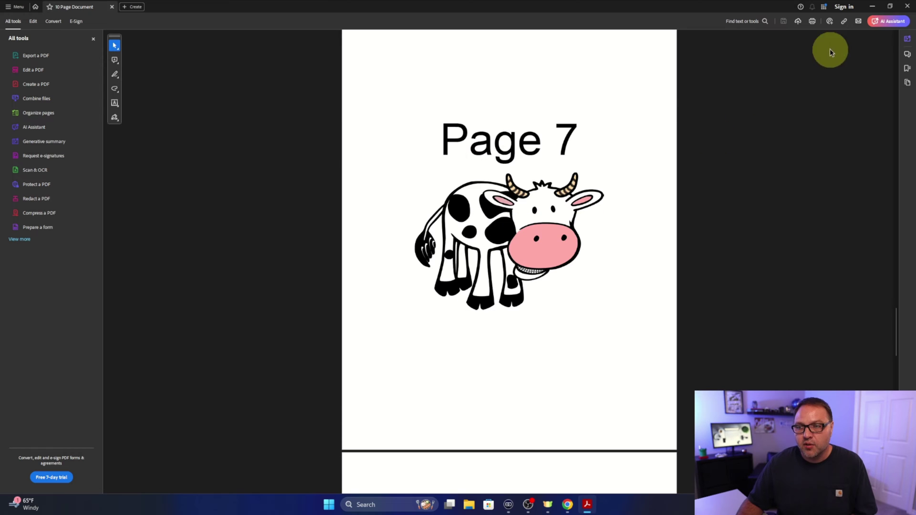
click(908, 6)
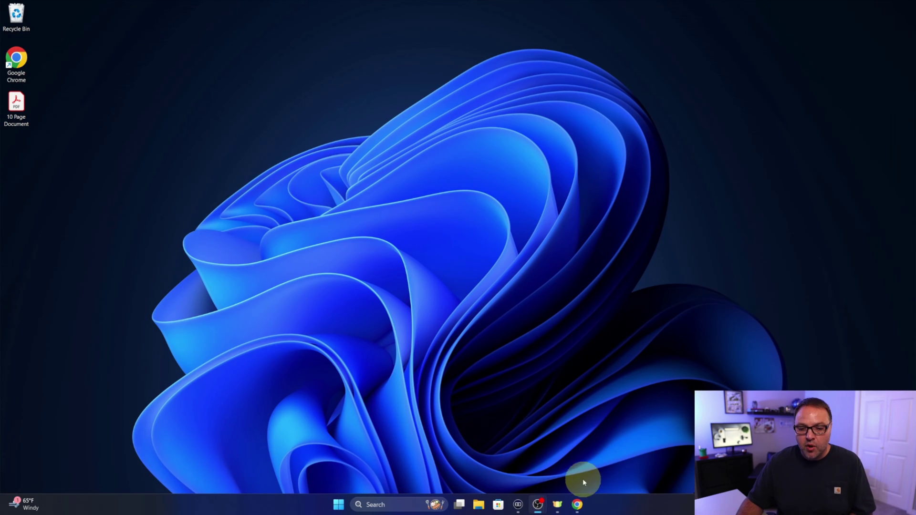
Bring the iLovePDF browser window forward and reveal the ALL PDF TOOLS menu
click(577, 504)
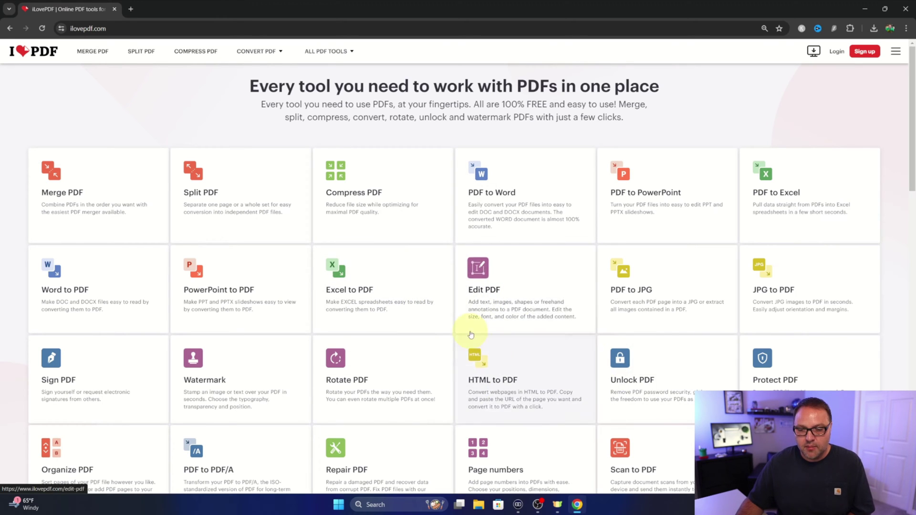
mouse_move(325, 52)
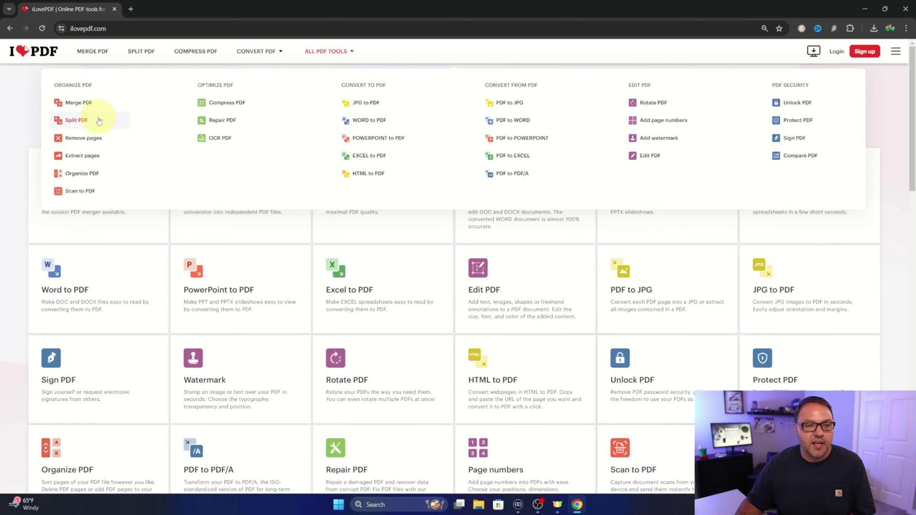
Open the Remove pages tool under Organize PDF
click(93, 141)
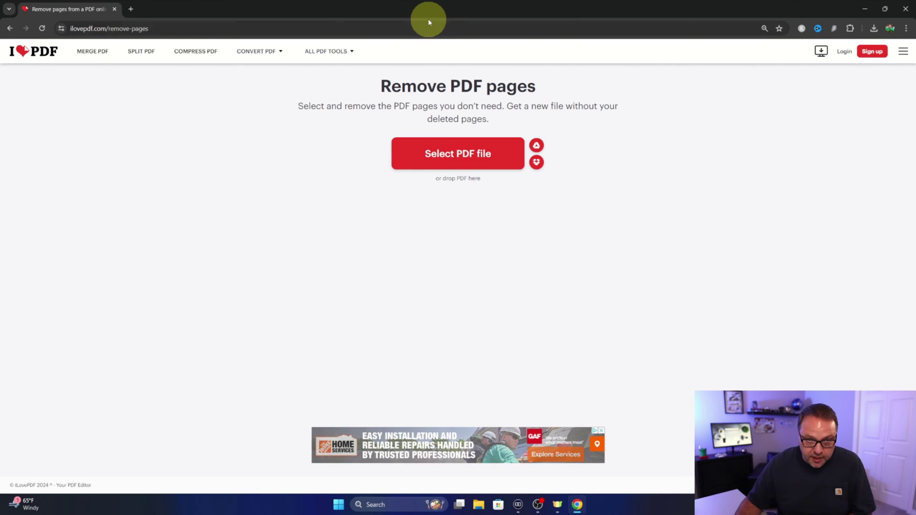
Select the '10 Page Document' PDF from the Desktop for the Remove pages tool
drag(441, 15, 469, 51)
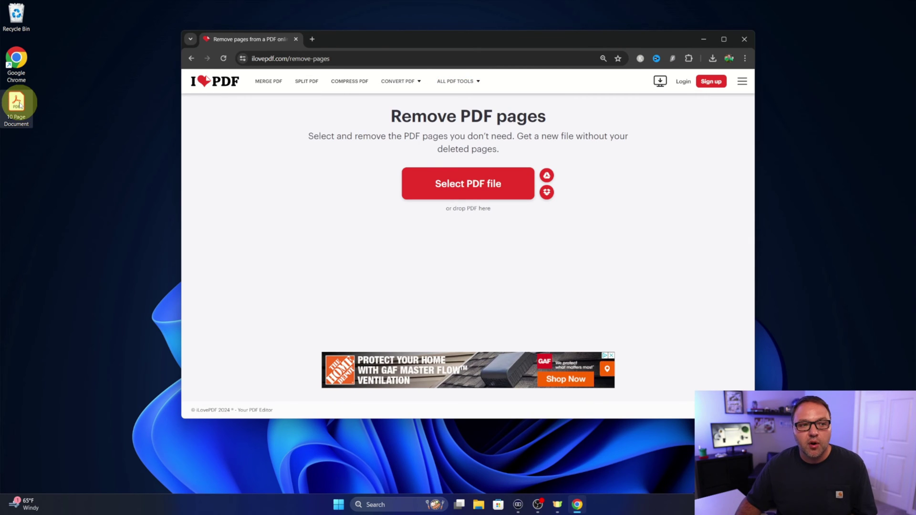
mouse_move(19, 105)
mouse_down()
mouse_move(86, 143)
mouse_move(198, 177)
mouse_move(310, 193)
mouse_move(514, 192)
mouse_move(443, 210)
mouse_move(549, 218)
mouse_move(63, 128)
mouse_move(17, 110)
mouse_up()
click(723, 39)
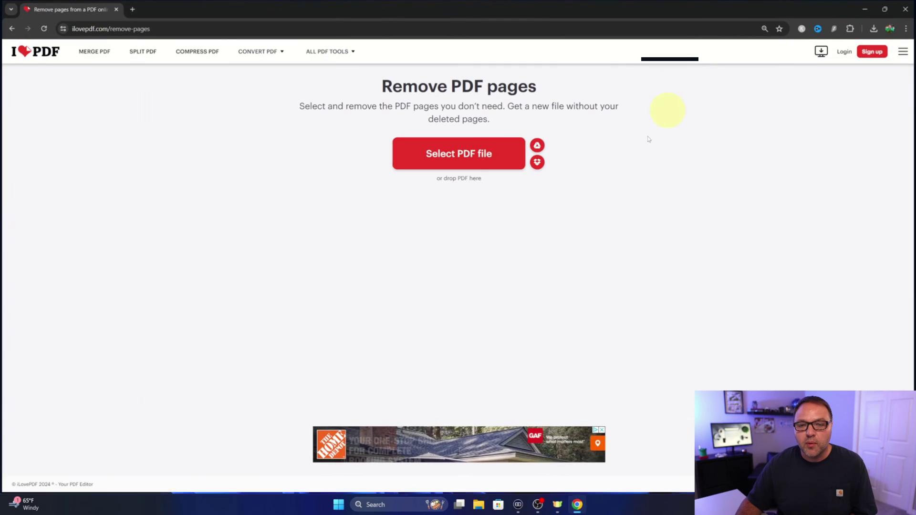
click(466, 160)
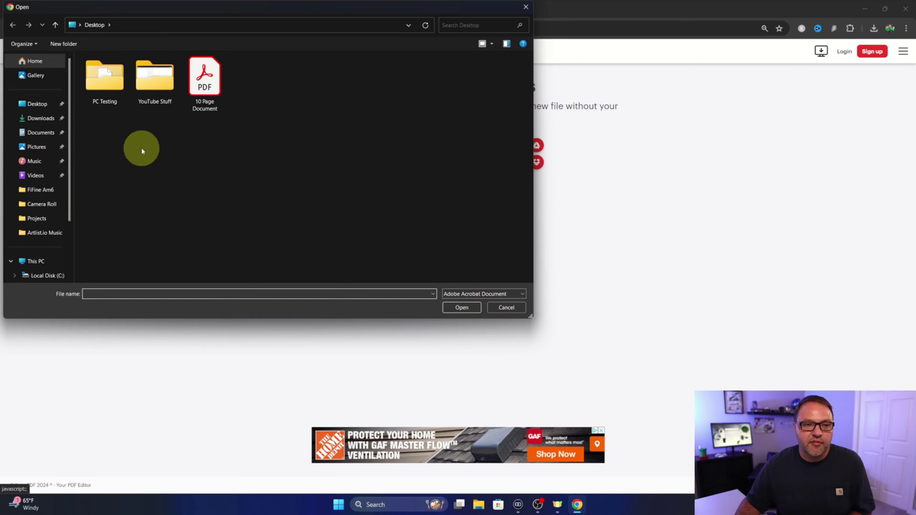
click(208, 80)
Open the PDF, mark pages 3-5 and 7 for removal, and remove them
click(460, 307)
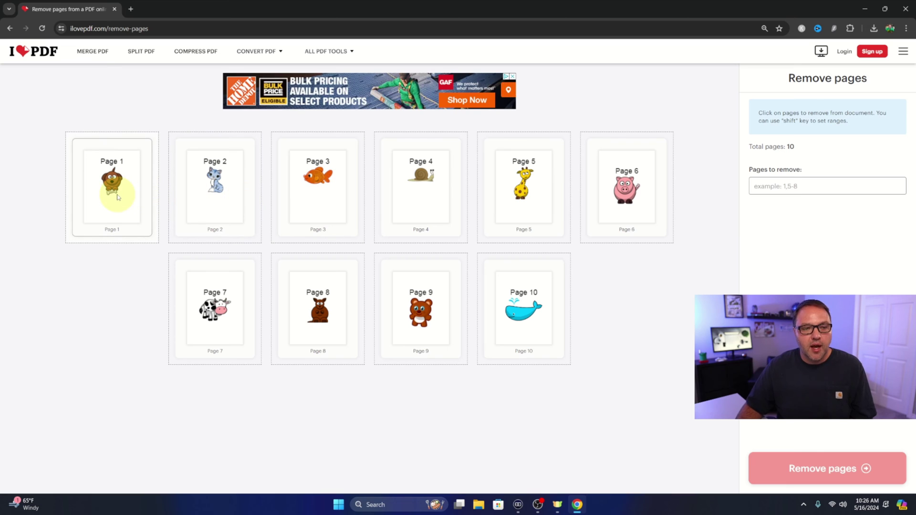
click(313, 188)
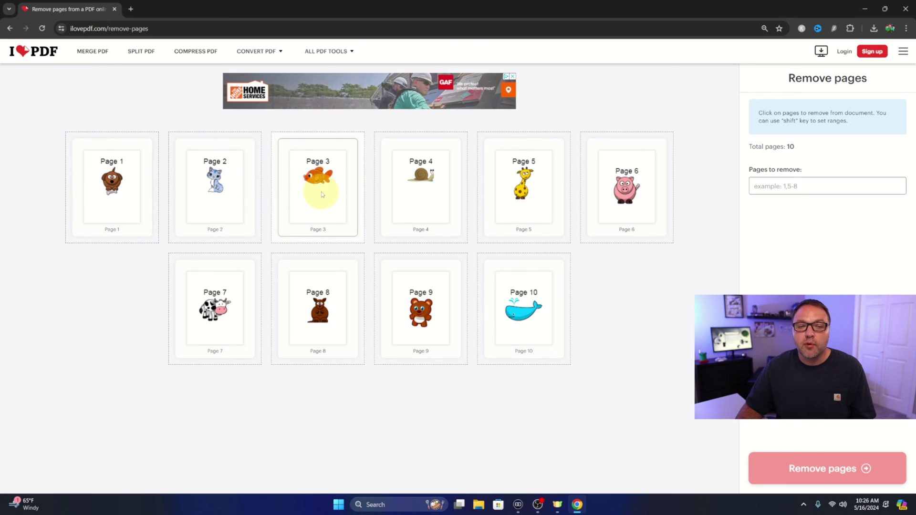
click(398, 191)
click(521, 189)
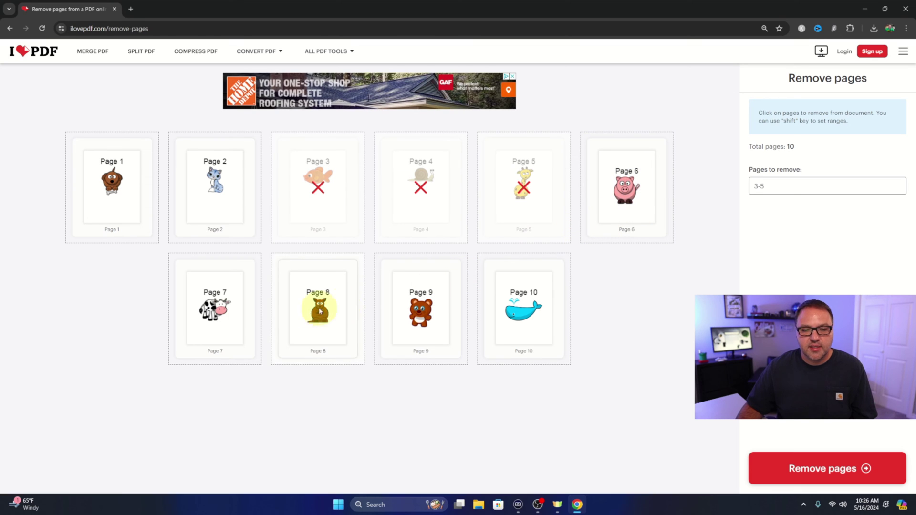
click(222, 312)
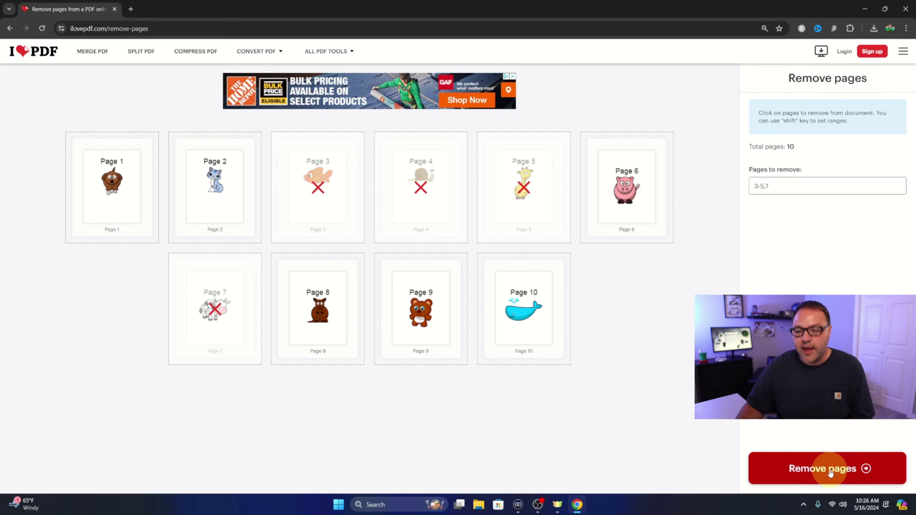
click(830, 472)
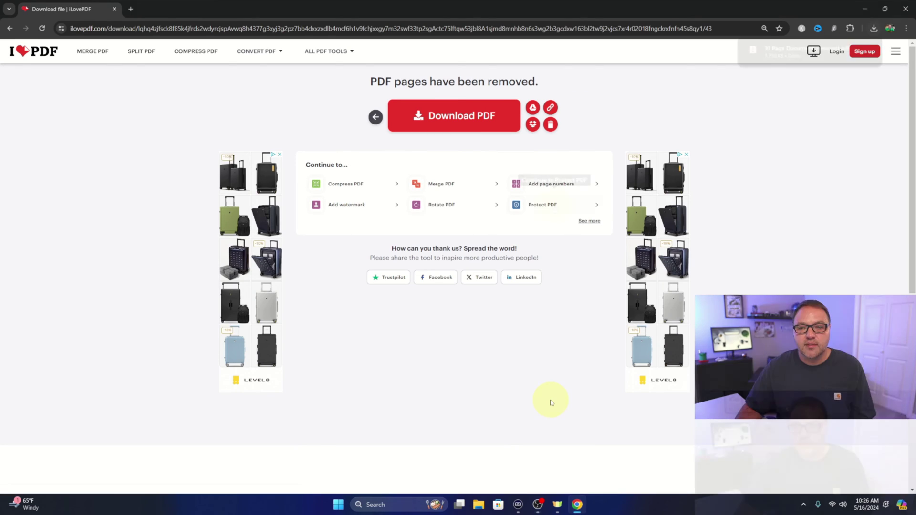
Wait while iLovePDF processes and downloads '10 Page Document_removed.pdf'
mouse_move(815, 57)
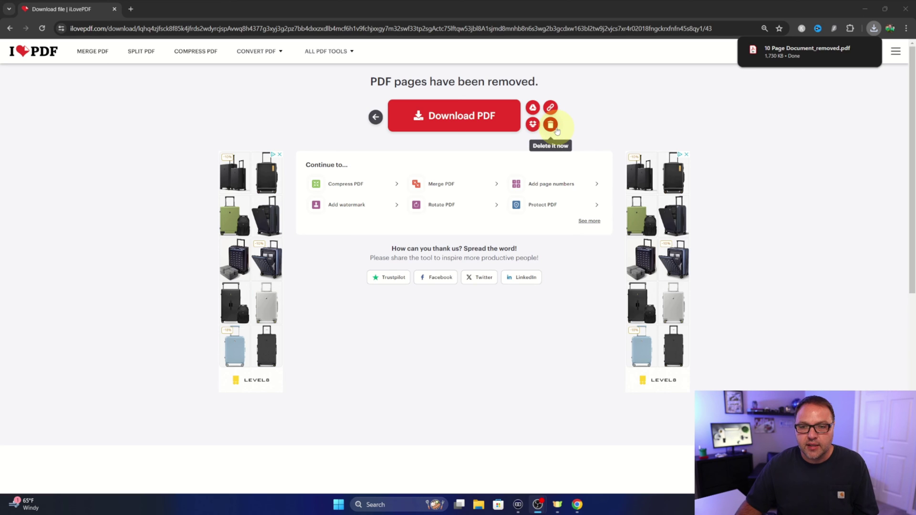
Download the trimmed PDF again and show the recent downloads list
click(459, 121)
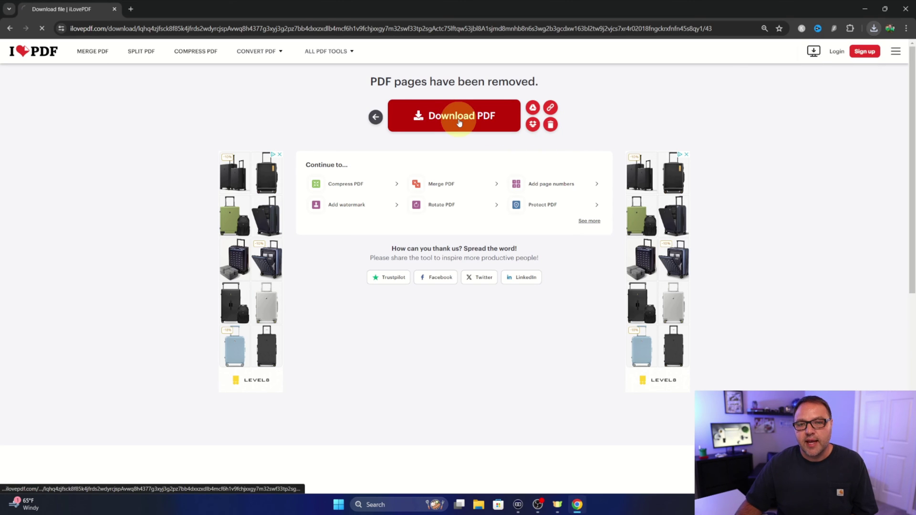
click(873, 28)
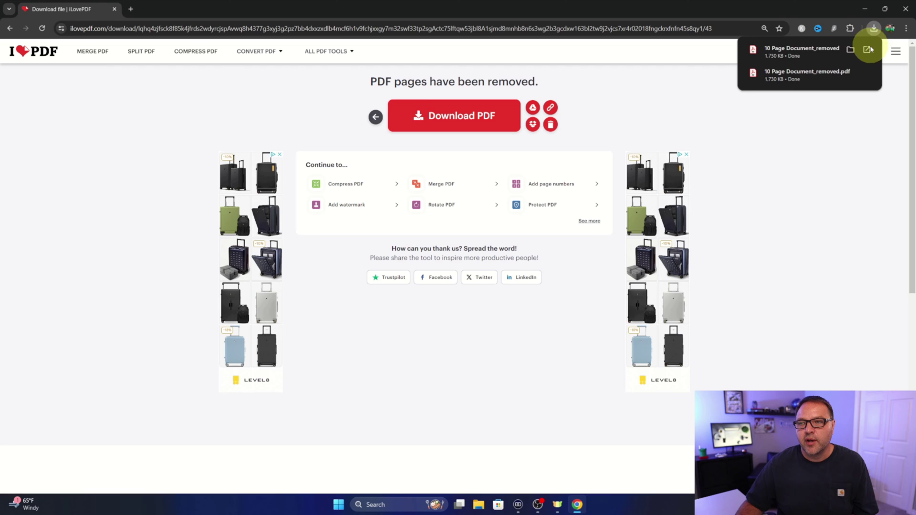
Drag the trimmed PDF from the downloads list onto the desktop and open it
double_click(802, 9)
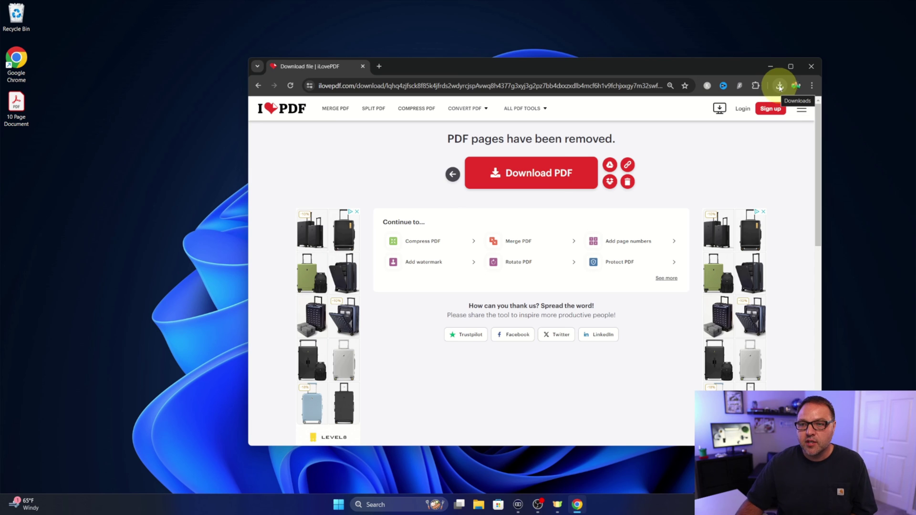
click(779, 87)
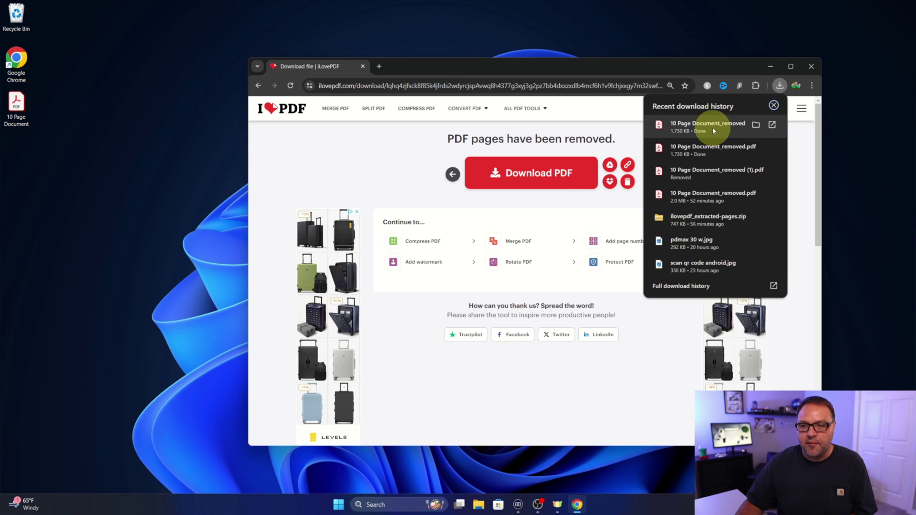
drag(711, 128, 68, 108)
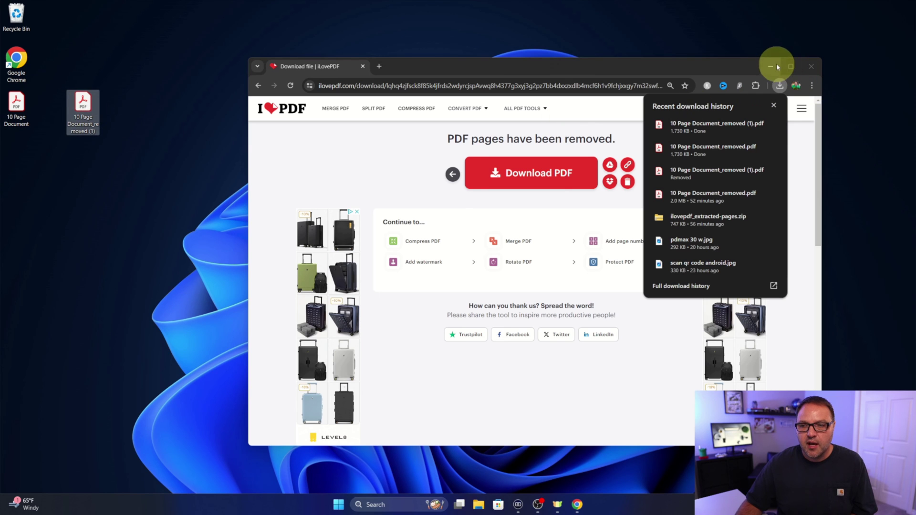
click(770, 67)
double_click(83, 102)
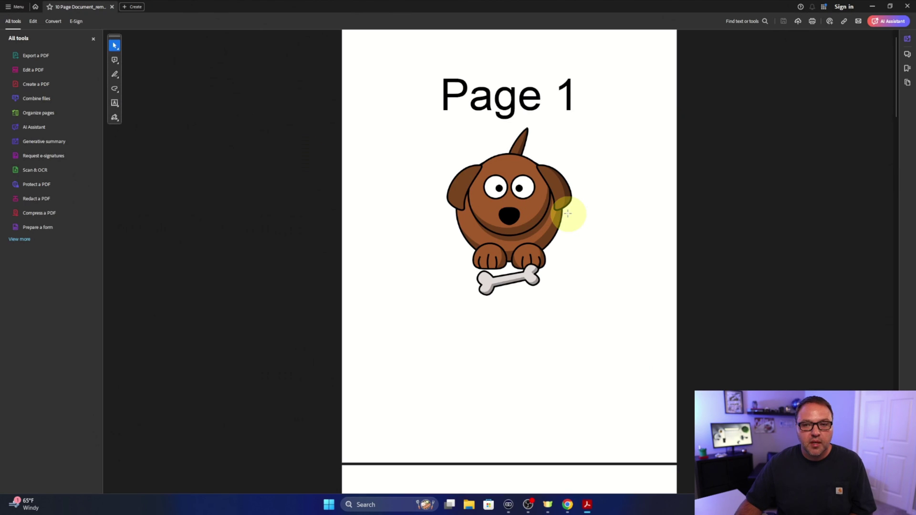
Scroll through the trimmed PDF to confirm Page 2 is followed by Pages 6, 8 and 9
scroll(569, 214, down, 15)
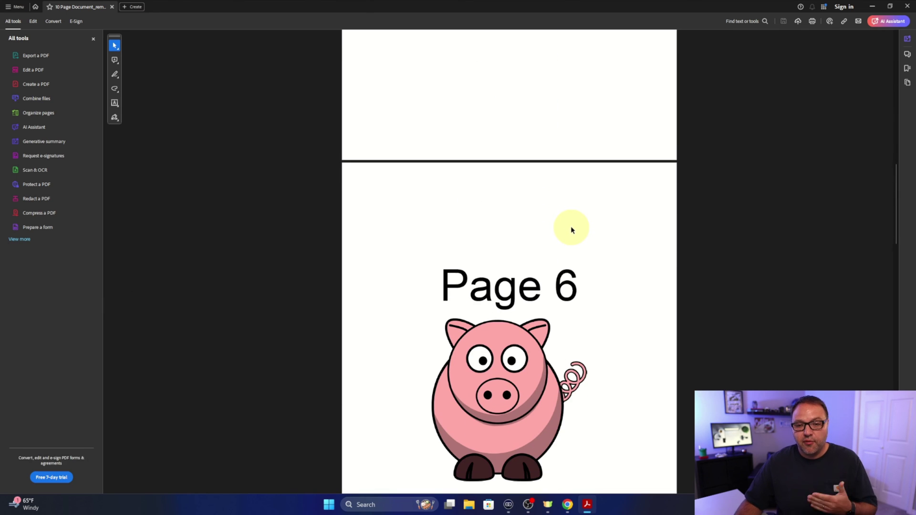
scroll(571, 230, down, 6)
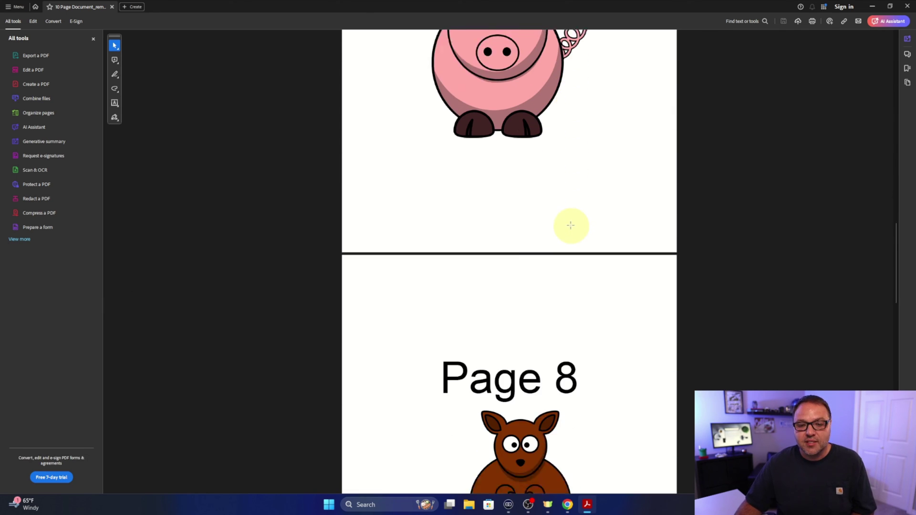
scroll(572, 229, down, 6)
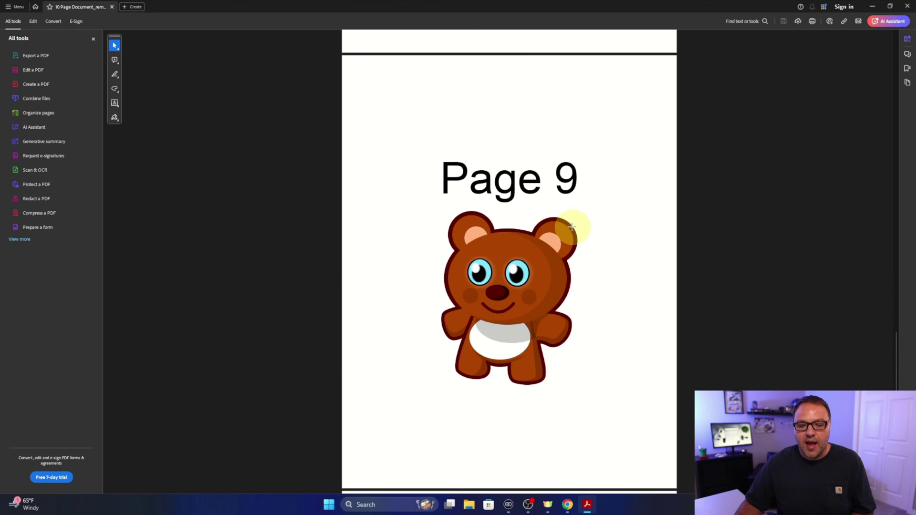
scroll(572, 232, up, 6)
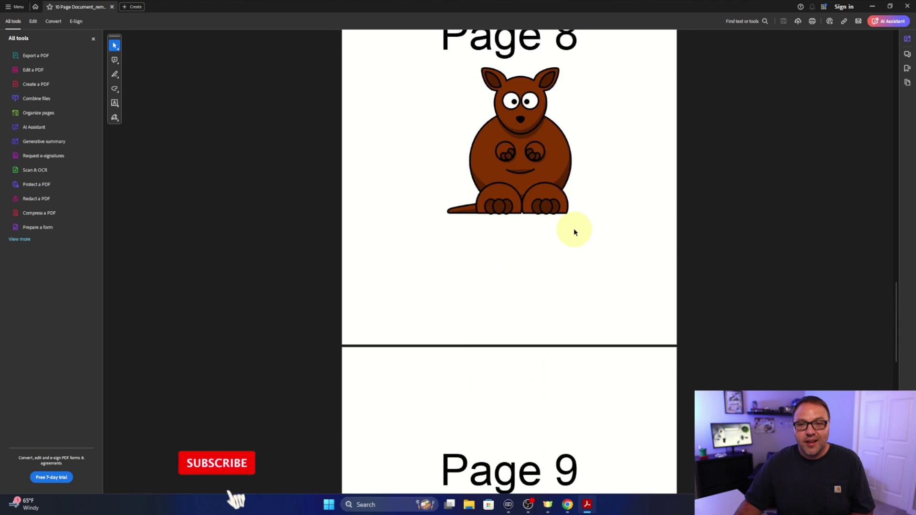
scroll(573, 231, up, 2)
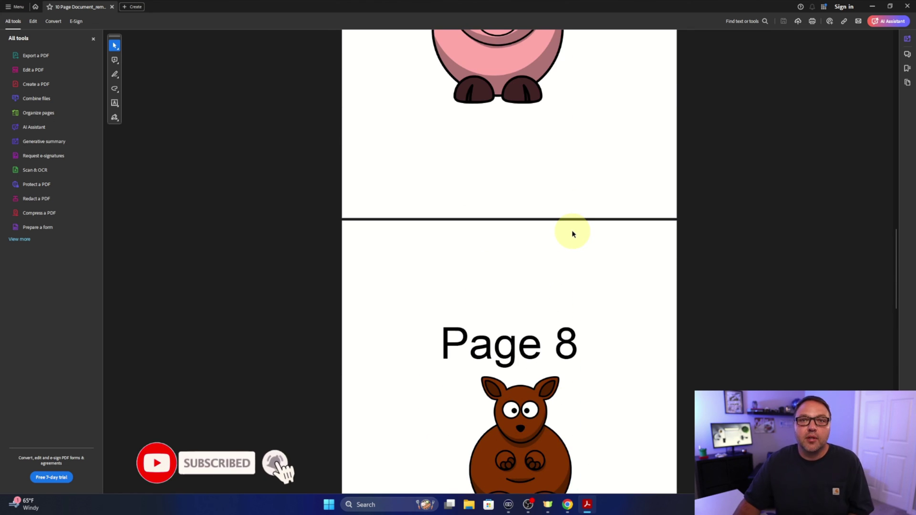
scroll(566, 262, up, 4)
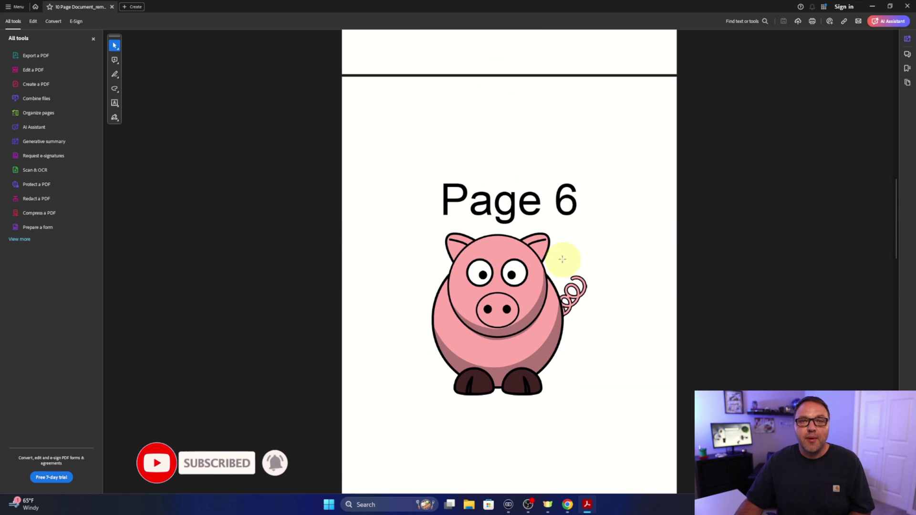
scroll(563, 257, up, 2)
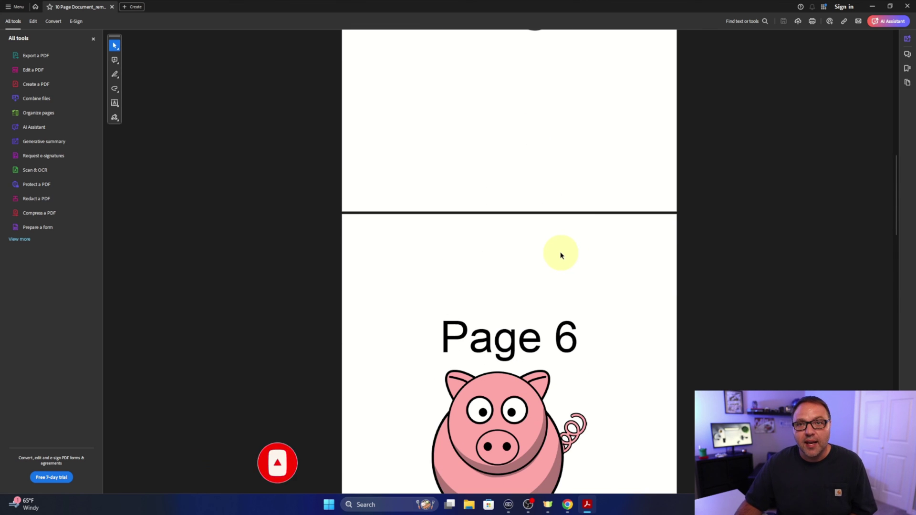